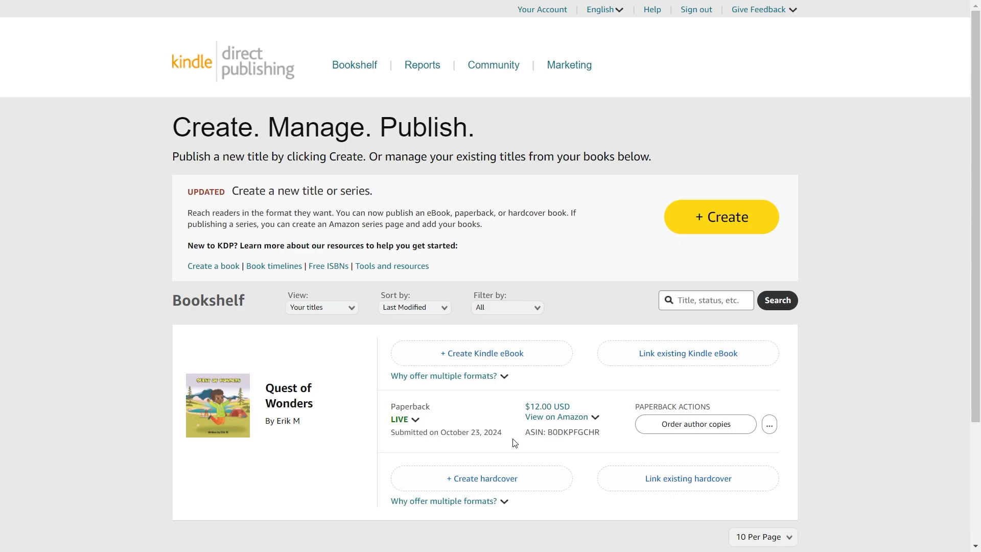
Start a Kindle eBook edition of Quest of Wonders and review its prefilled title, author, description and publishing rights.
{"action": "left_click", "coordinate": [500, 364]}
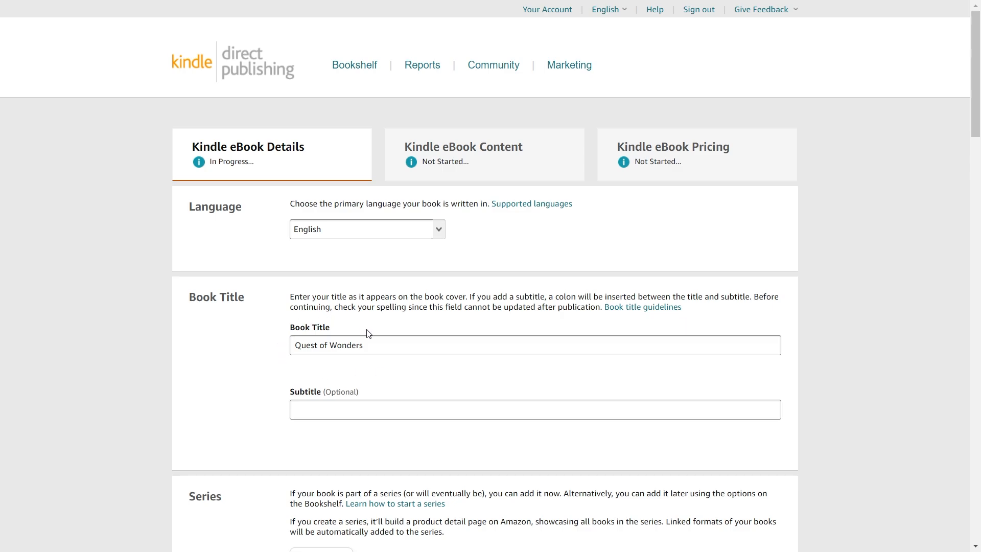
{"action": "scroll", "coordinate": [372, 370], "scroll_direction": "down", "scroll_amount": 5}
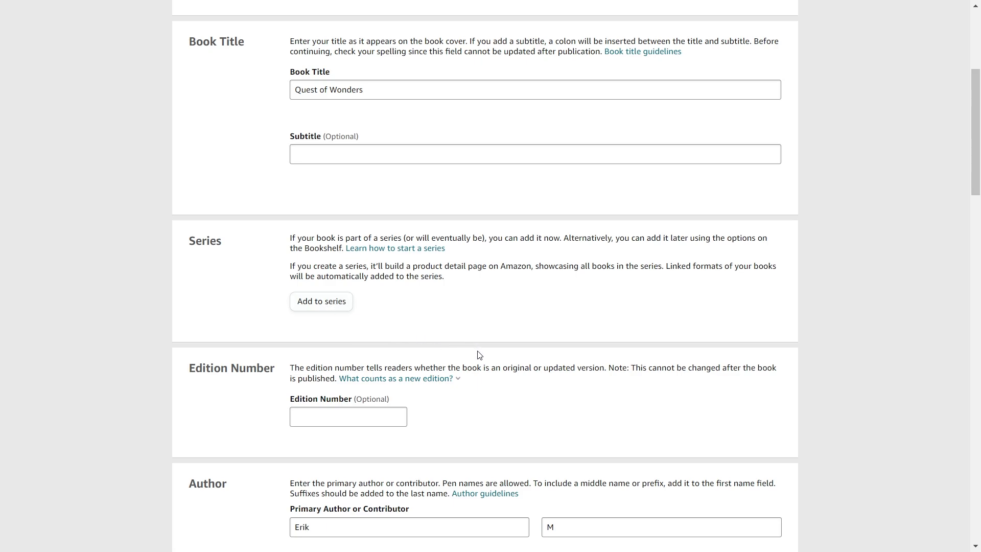
{"action": "scroll", "coordinate": [479, 355], "scroll_direction": "down", "scroll_amount": 5}
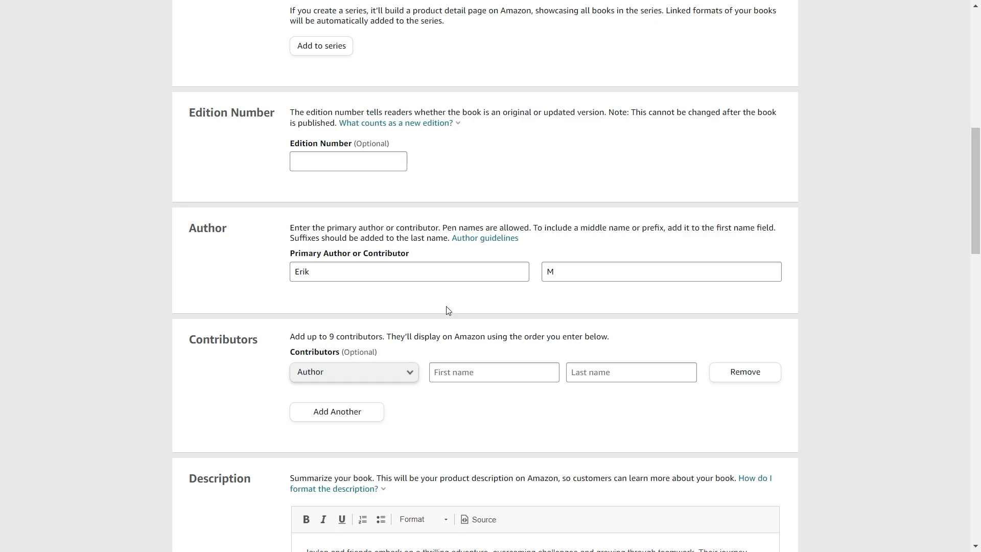
{"action": "scroll", "coordinate": [447, 310], "scroll_direction": "down", "scroll_amount": 5}
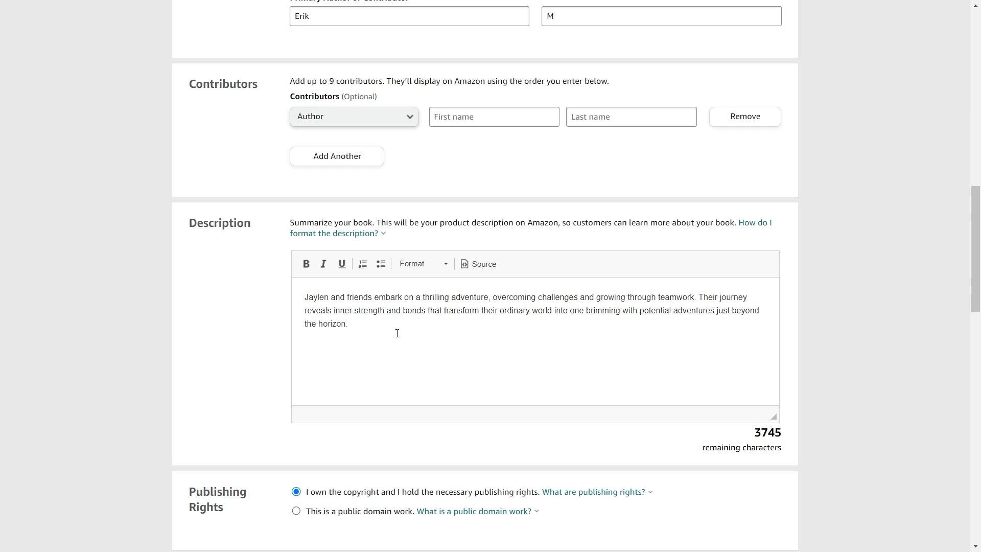
{"action": "scroll", "coordinate": [397, 333], "scroll_direction": "down", "scroll_amount": 3}
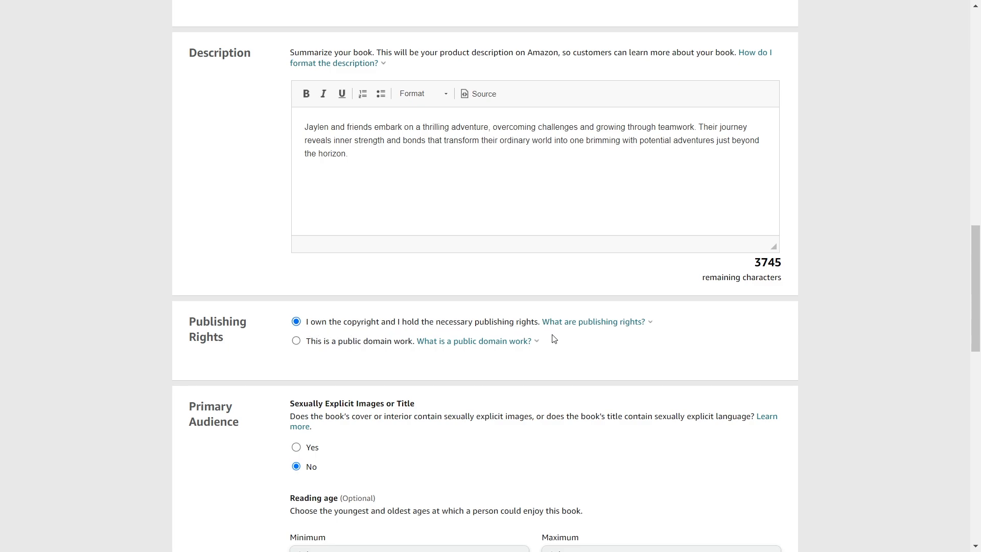
{"action": "scroll", "coordinate": [588, 342], "scroll_direction": "down", "scroll_amount": 3}
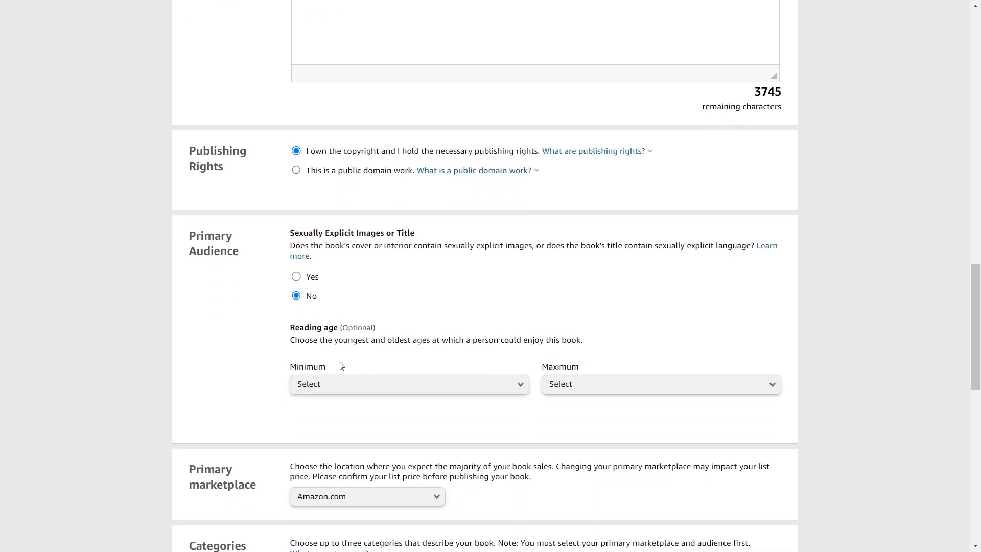
Set the book's reading age to a minimum of 1 and a maximum of 10.
{"action": "left_click", "coordinate": [341, 385]}
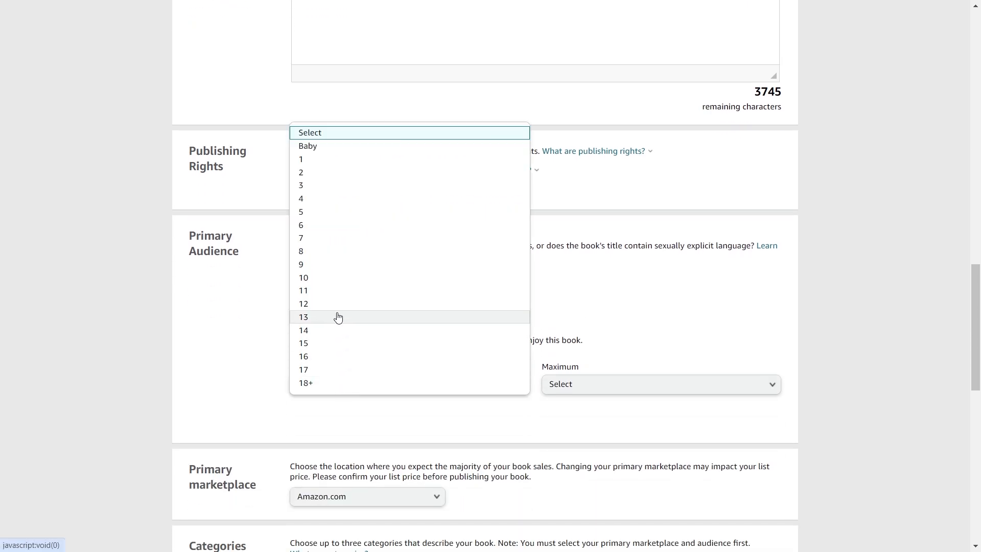
{"action": "left_click", "coordinate": [313, 164]}
{"action": "left_click", "coordinate": [565, 391]}
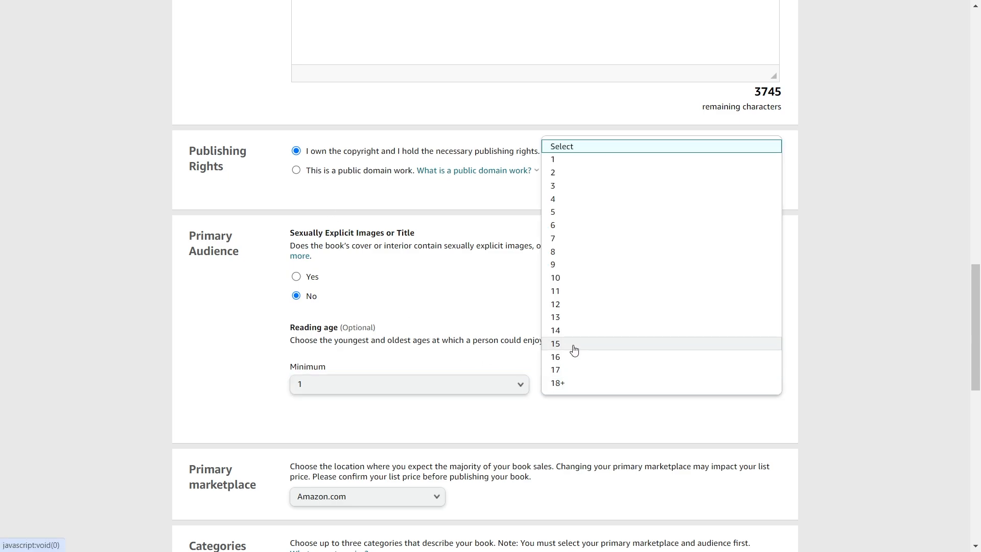
{"action": "left_click", "coordinate": [575, 277]}
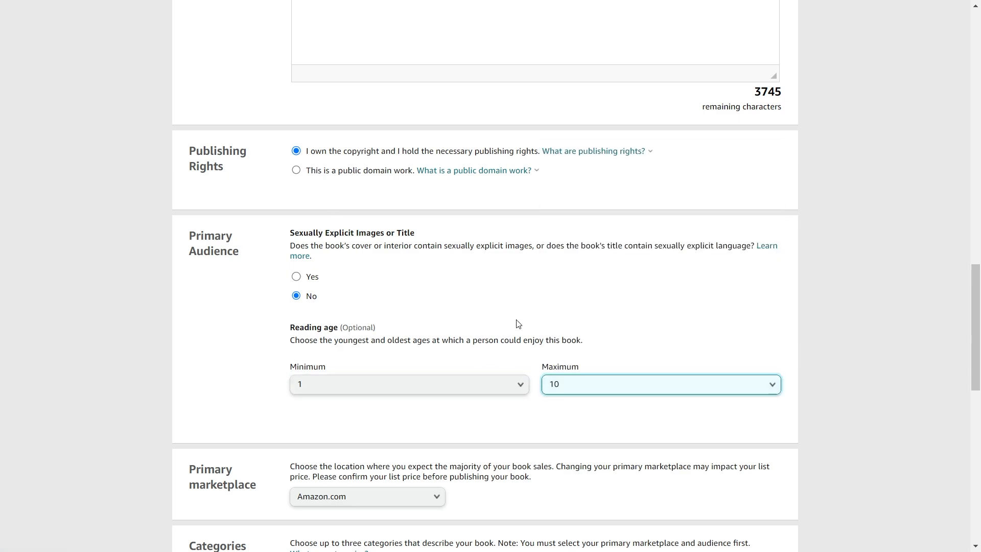
Assign and save the category placement Children's eBooks › Literature & Fiction › Chapter Books.
{"action": "scroll", "coordinate": [476, 327], "scroll_direction": "down", "scroll_amount": 3}
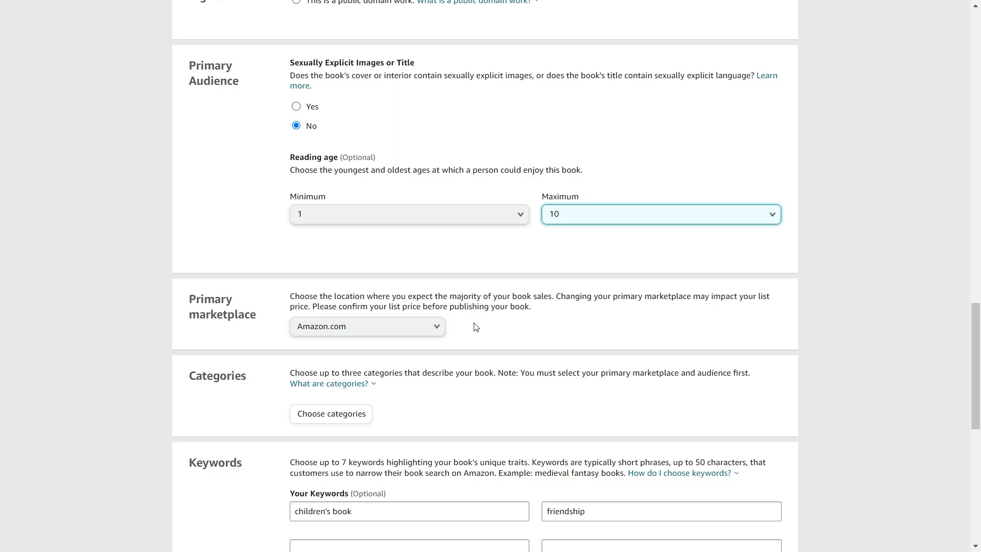
{"action": "left_click", "coordinate": [338, 414]}
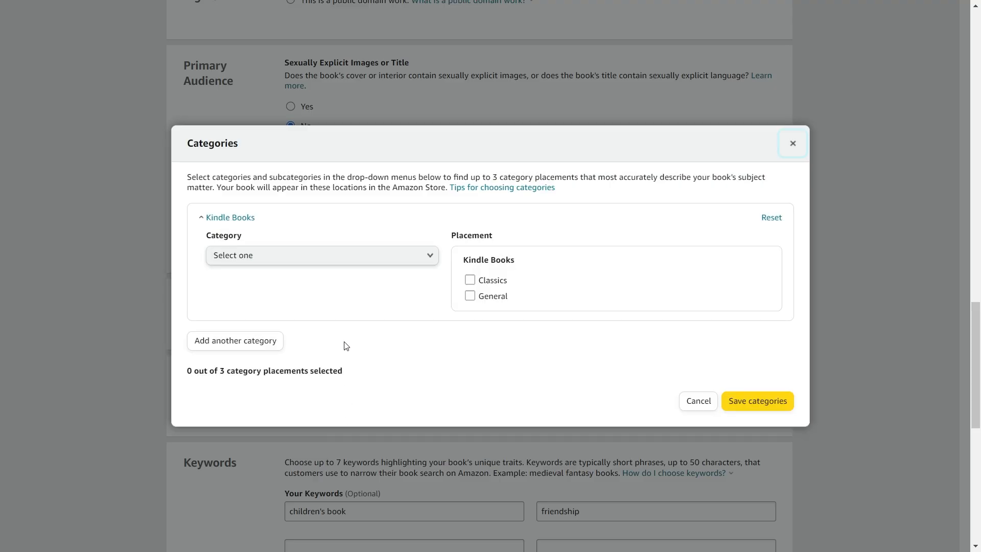
{"action": "left_click", "coordinate": [331, 255]}
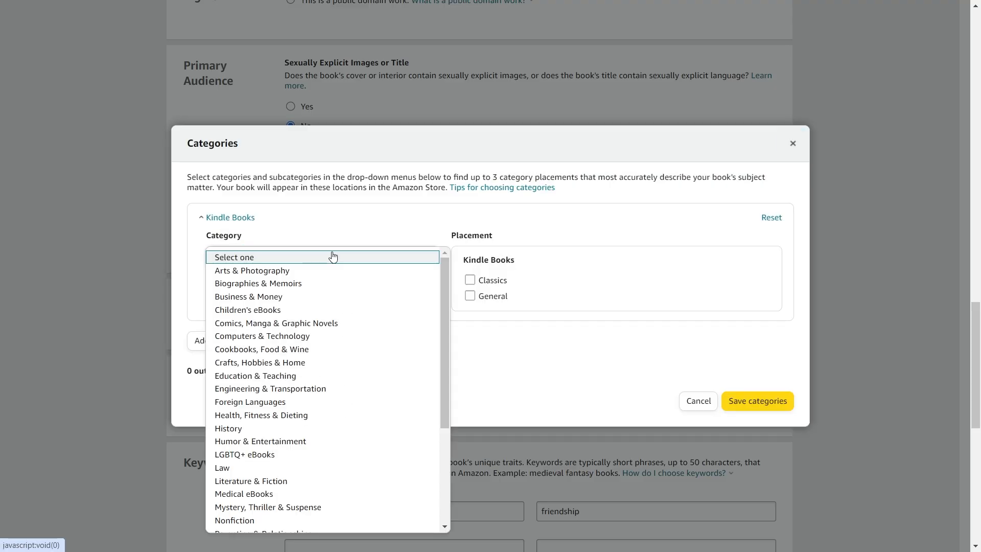
{"action": "left_click", "coordinate": [322, 310]}
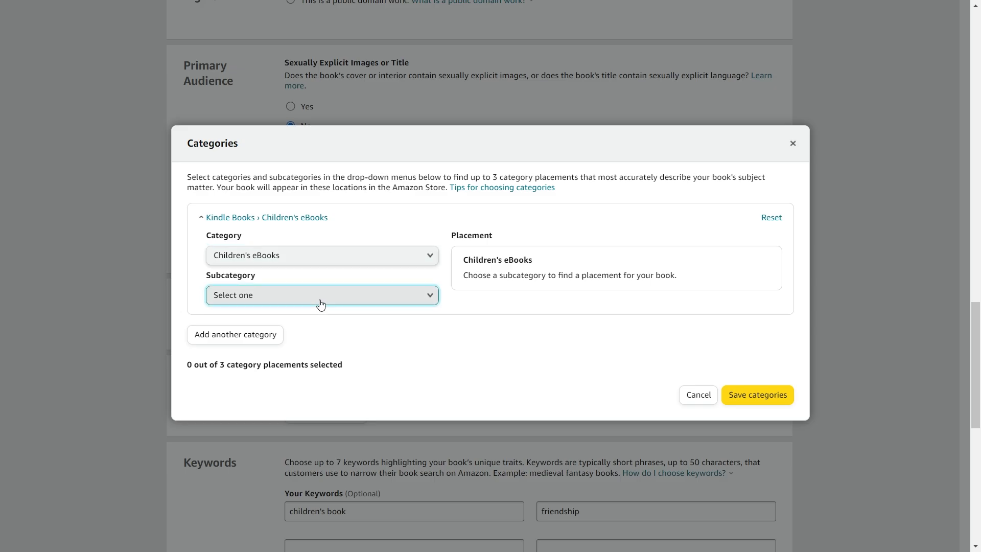
{"action": "left_click", "coordinate": [320, 299]}
{"action": "scroll", "coordinate": [317, 286], "scroll_direction": "down", "scroll_amount": 3}
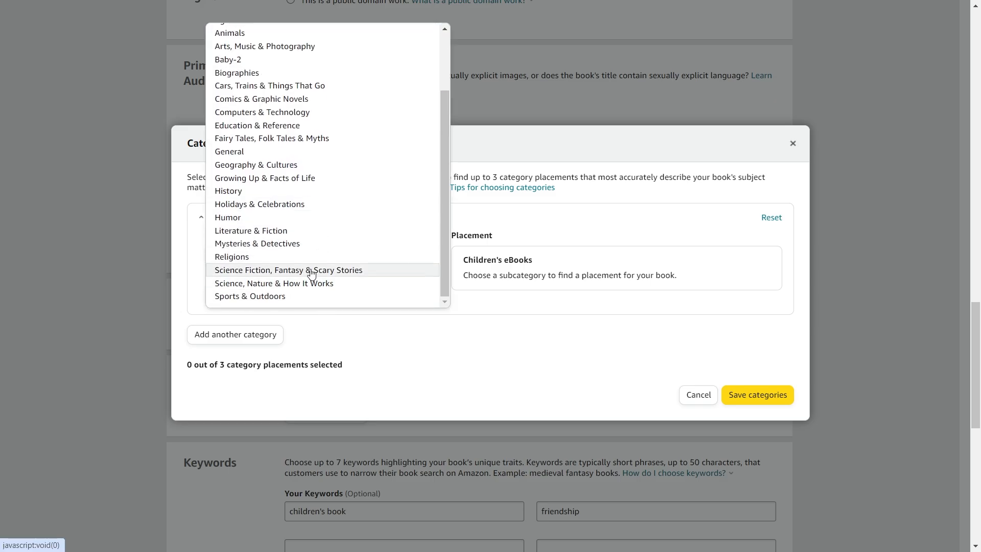
{"action": "left_click", "coordinate": [301, 231]}
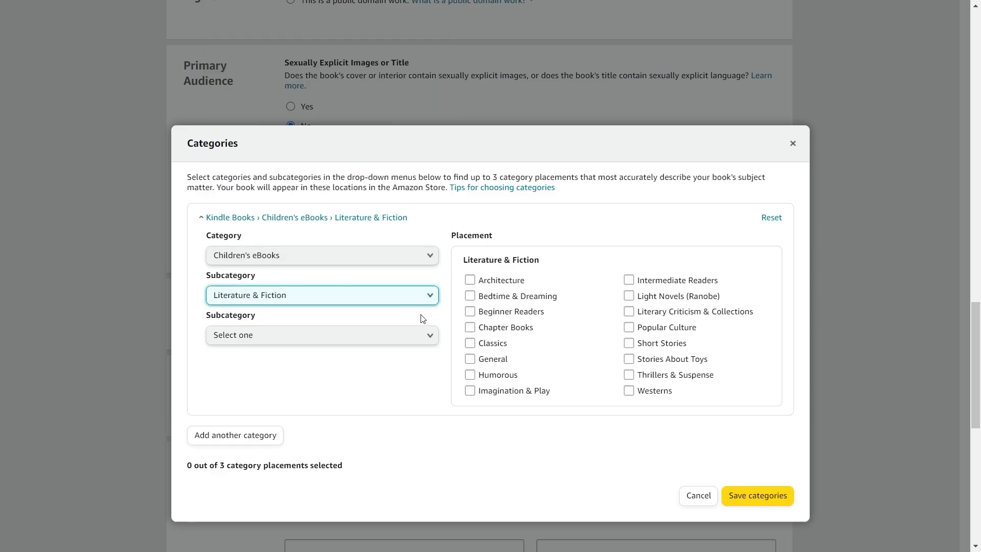
{"action": "left_click", "coordinate": [470, 327]}
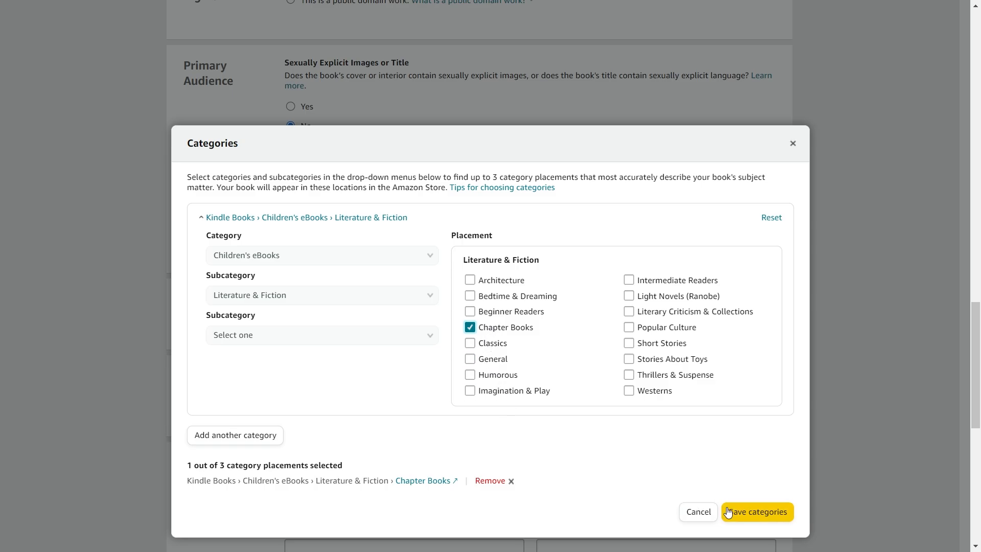
{"action": "left_click", "coordinate": [743, 511]}
Review the keywords and pre-order settings, and save the eBook details to continue to the content stage.
{"action": "scroll", "coordinate": [591, 427], "scroll_direction": "down", "scroll_amount": 5}
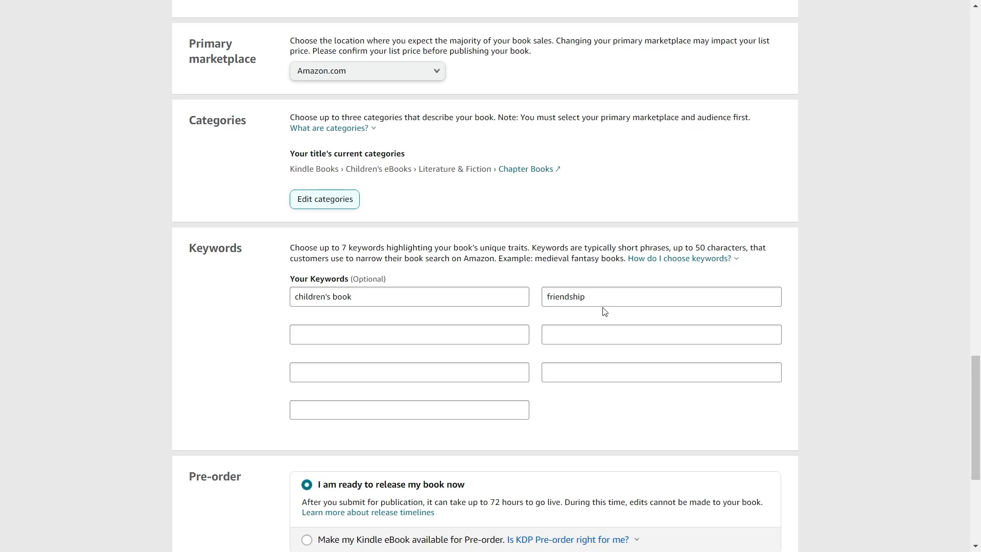
{"action": "scroll", "coordinate": [593, 313], "scroll_direction": "down", "scroll_amount": 5}
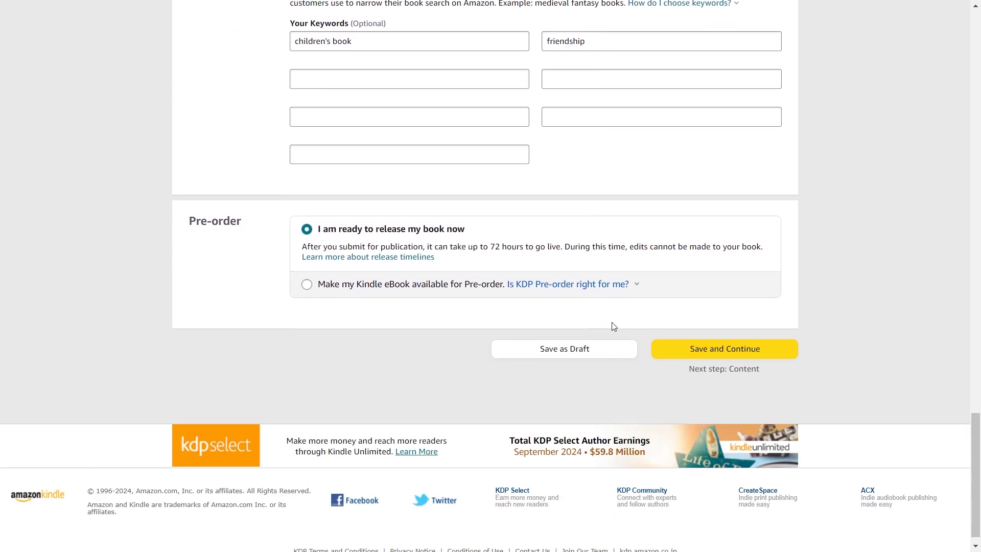
{"action": "left_click", "coordinate": [679, 344]}
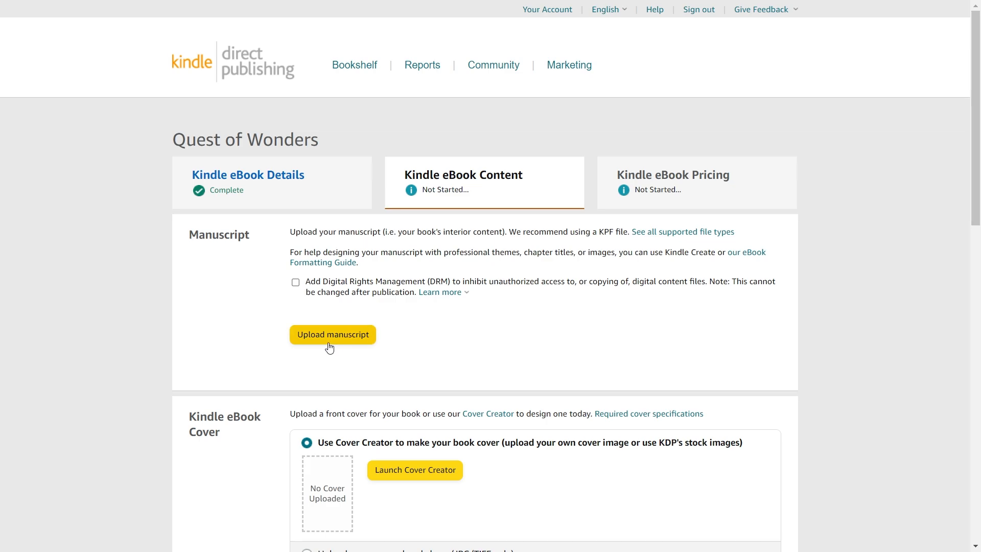
Upload book.epub as the eBook manuscript.
{"action": "left_click", "coordinate": [312, 350]}
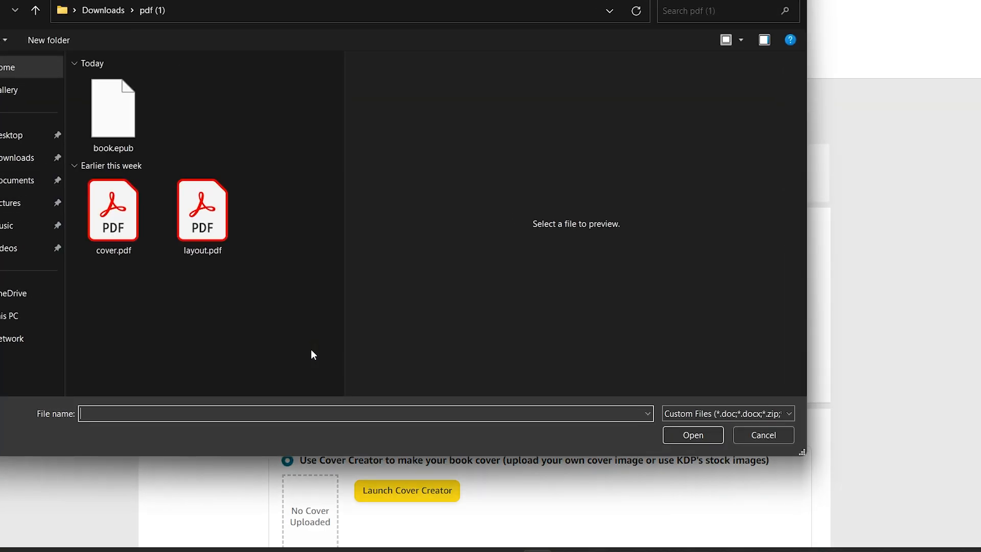
{"action": "left_click", "coordinate": [125, 132]}
{"action": "double_click", "coordinate": [124, 133]}
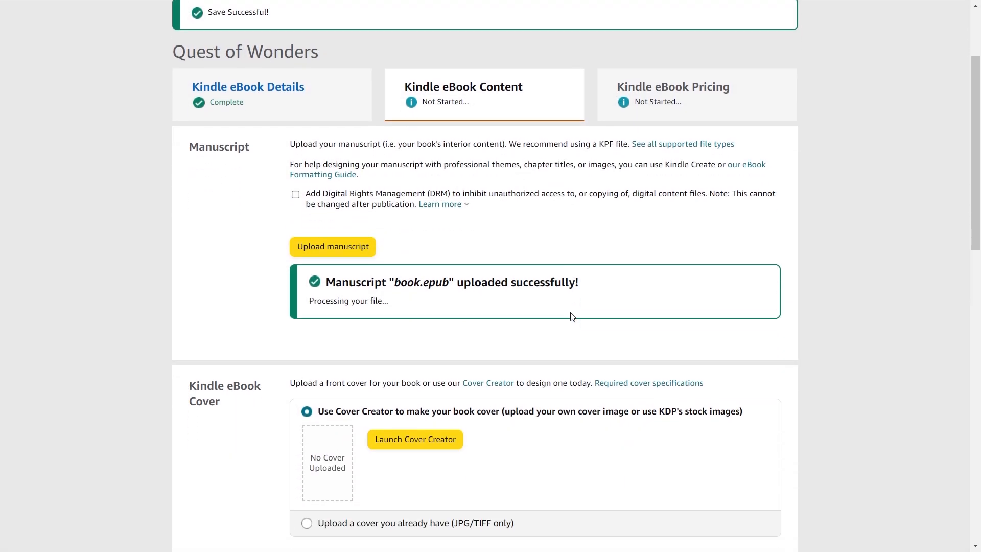
Review the cover options and declare that no AI tools were used in creating the book.
{"action": "scroll", "coordinate": [571, 314], "scroll_direction": "down", "scroll_amount": 1}
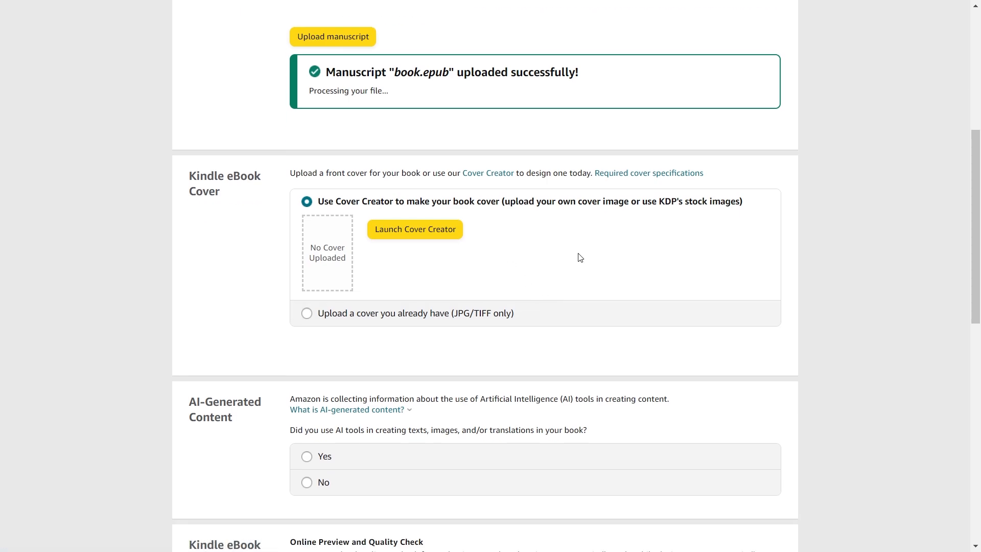
{"action": "scroll", "coordinate": [572, 257], "scroll_direction": "down", "scroll_amount": 1}
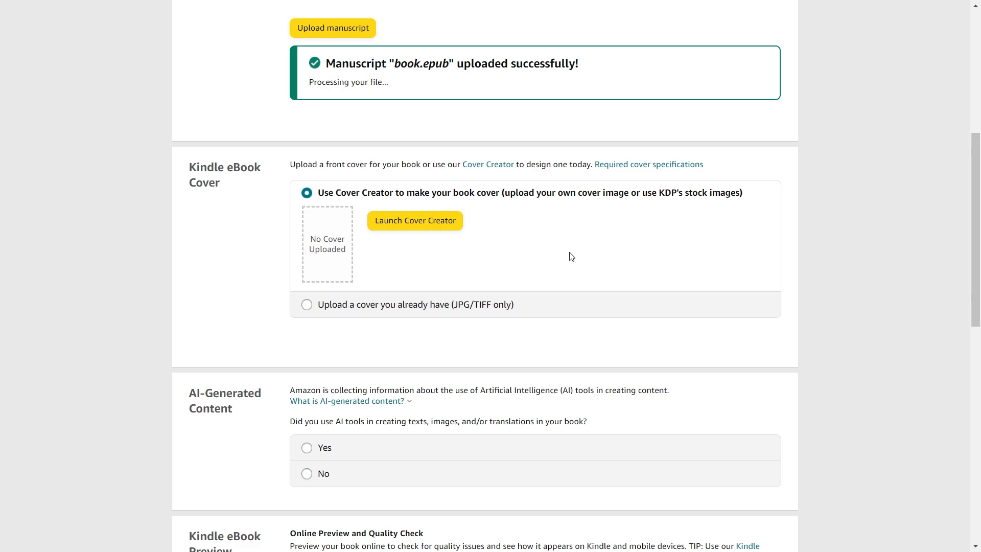
{"action": "scroll", "coordinate": [572, 257], "scroll_direction": "down", "scroll_amount": 3}
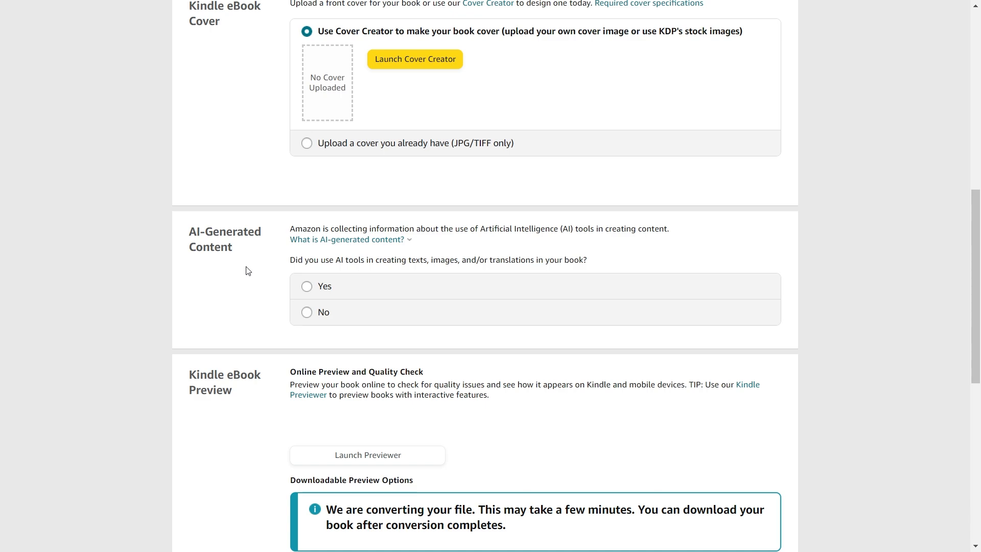
{"action": "left_click", "coordinate": [346, 320]}
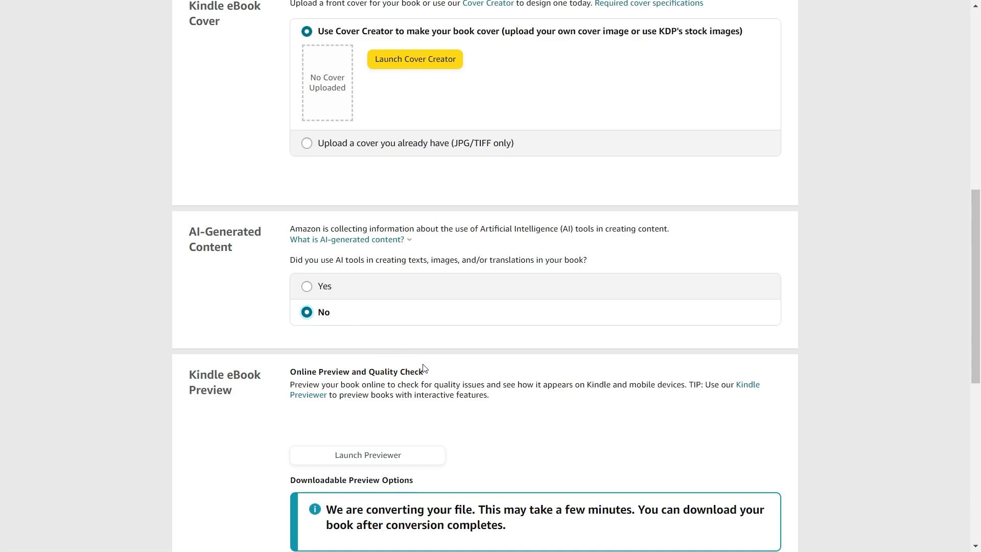
Preview the converted eBook in the online previewer through to its final page and return to the content setup.
{"action": "scroll", "coordinate": [455, 378], "scroll_direction": "down", "scroll_amount": 3}
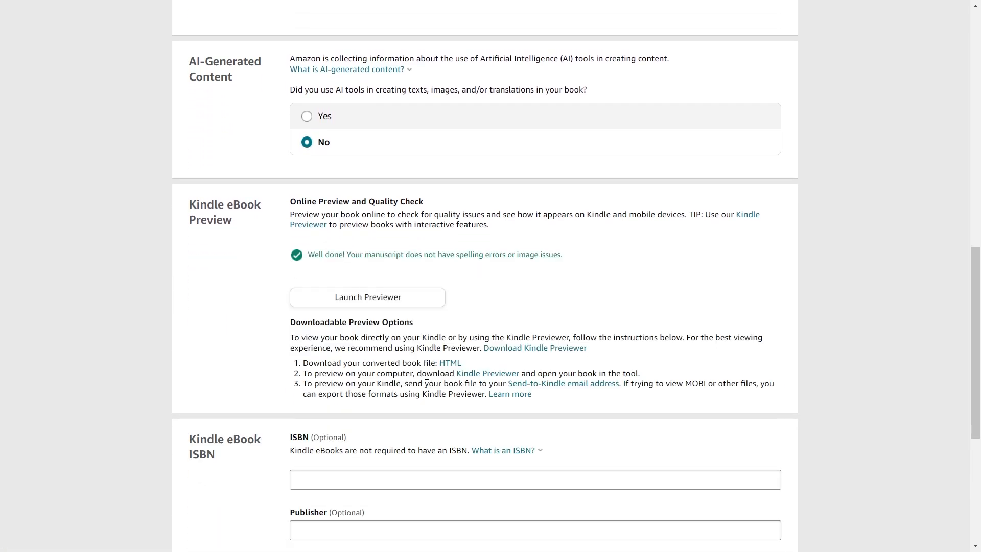
{"action": "left_click", "coordinate": [403, 300]}
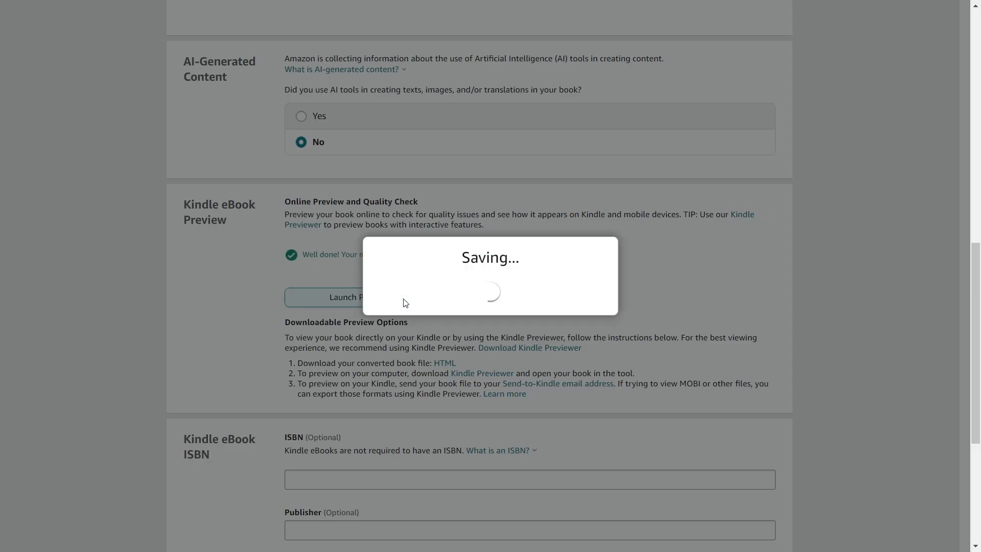
{"action": "left_click", "coordinate": [541, 326]}
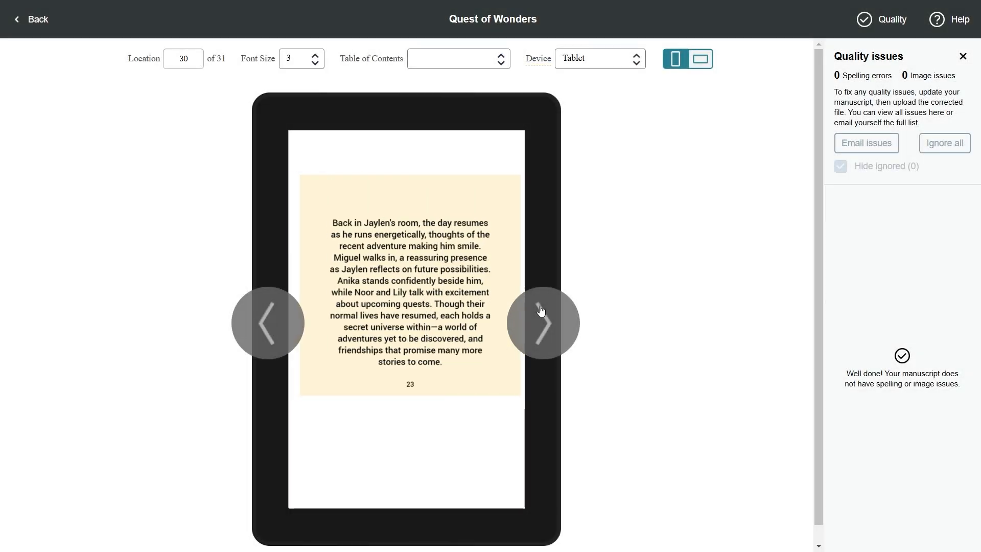
{"action": "left_click", "coordinate": [542, 310]}
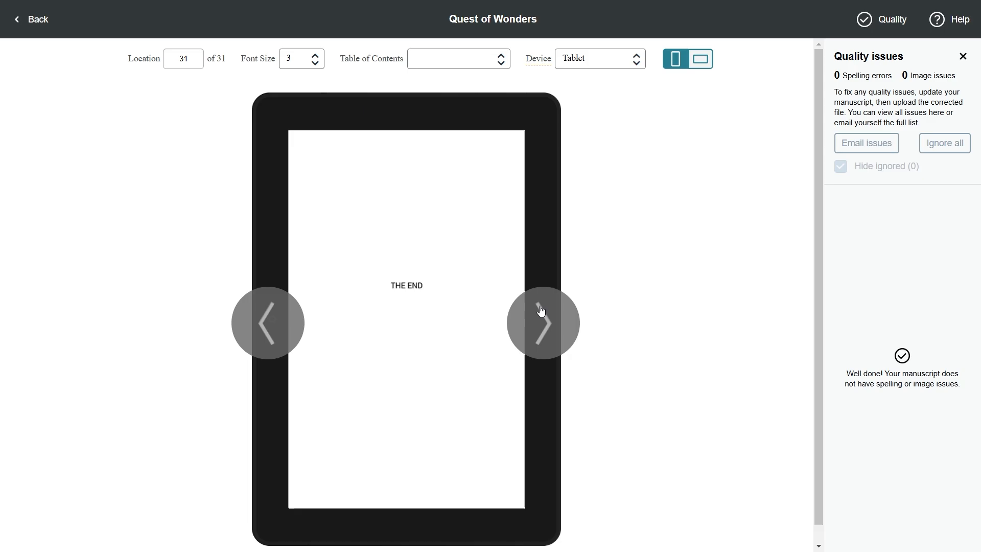
{"action": "left_click", "coordinate": [542, 310]}
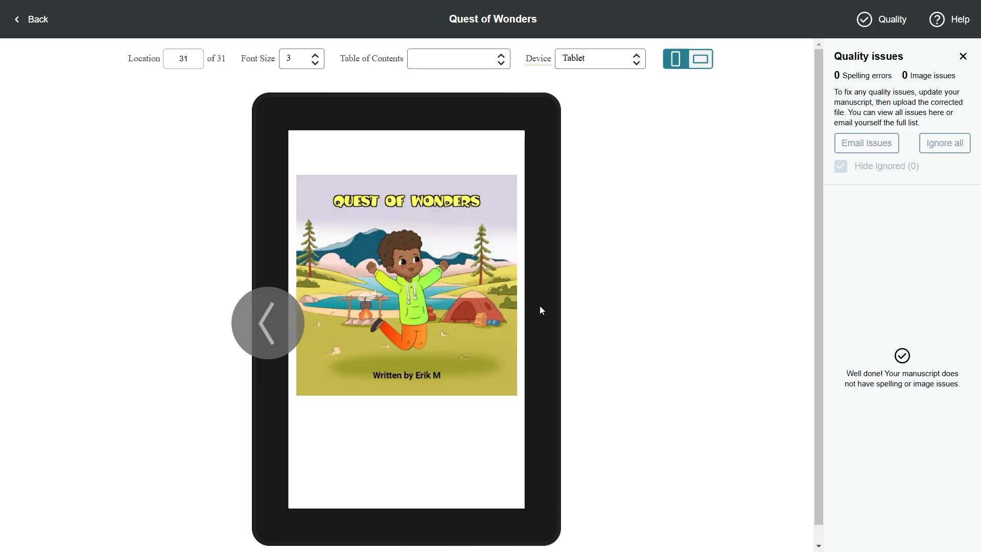
{"action": "left_click", "coordinate": [30, 20]}
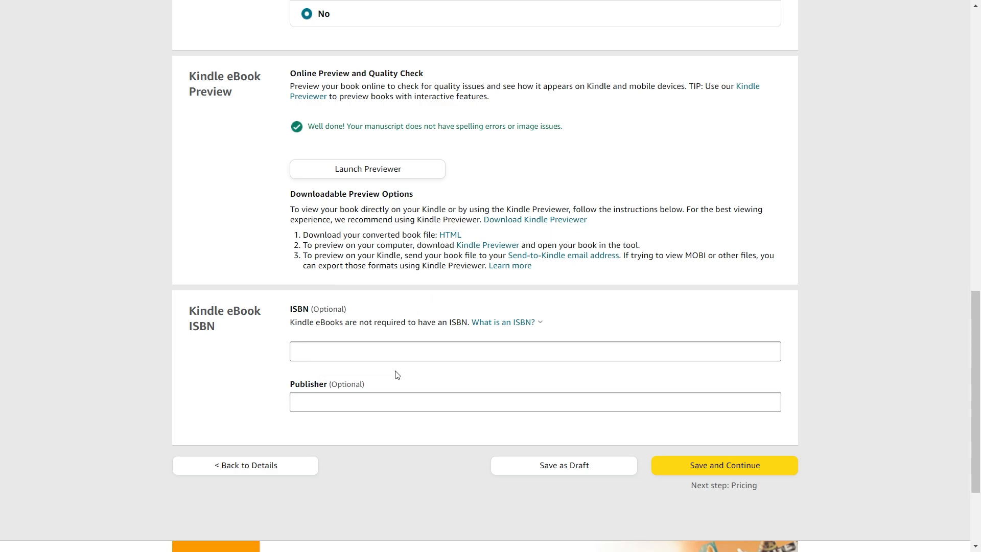
Save the eBook content, continue to the pricing stage and examine the 35% and 70% royalty plan options.
{"action": "left_click", "coordinate": [708, 467]}
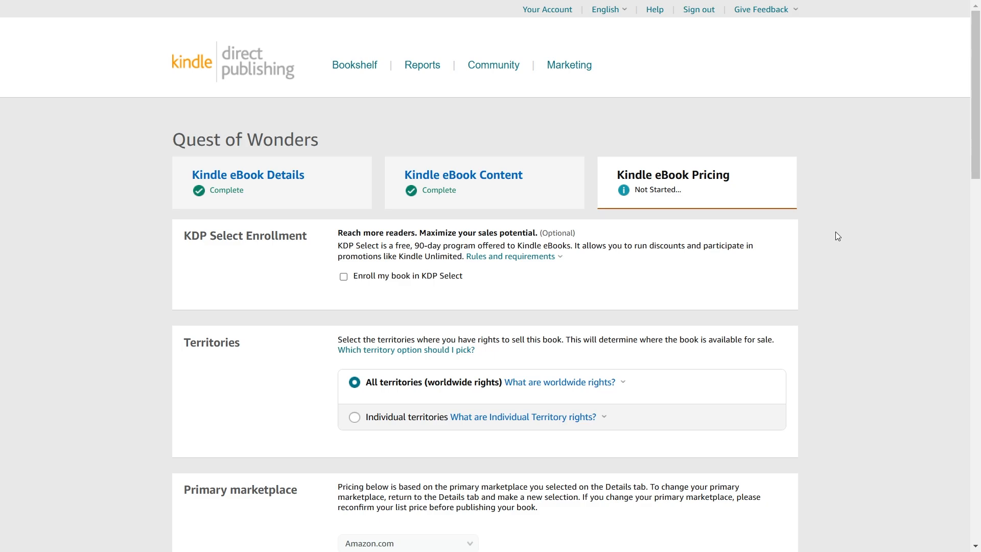
{"action": "scroll", "coordinate": [835, 232], "scroll_direction": "down", "scroll_amount": 7}
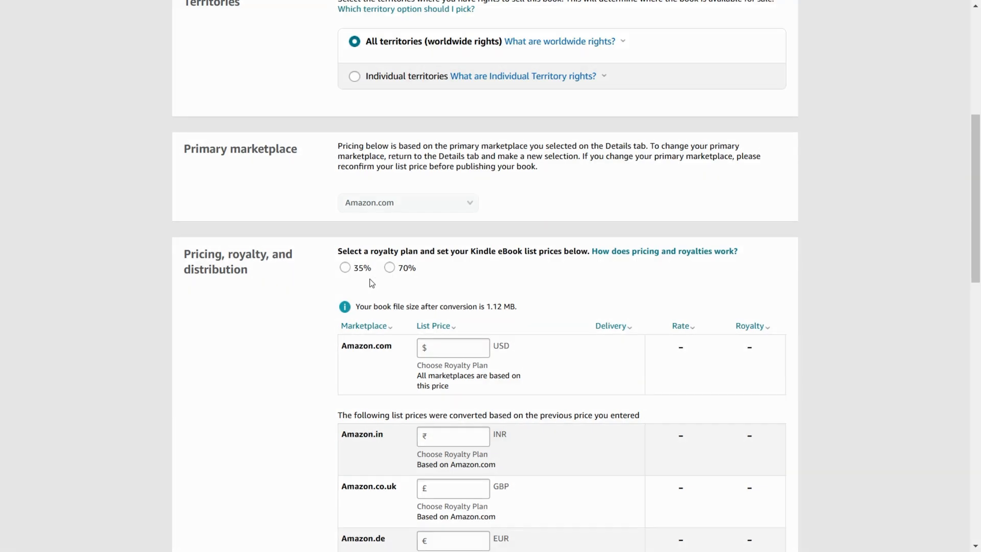
{"action": "left_click", "coordinate": [345, 271]}
{"action": "left_click", "coordinate": [390, 270]}
Enroll the book in KDP Select and return to the royalty and list price settings.
{"action": "scroll", "coordinate": [381, 264], "scroll_direction": "up", "scroll_amount": 7}
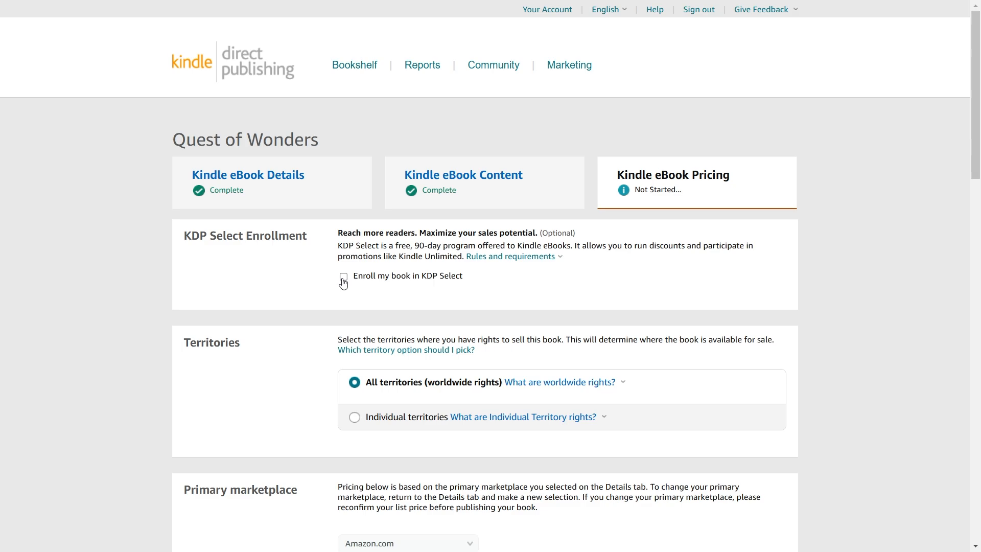
{"action": "left_click", "coordinate": [342, 282]}
{"action": "scroll", "coordinate": [344, 283], "scroll_direction": "down", "scroll_amount": 8}
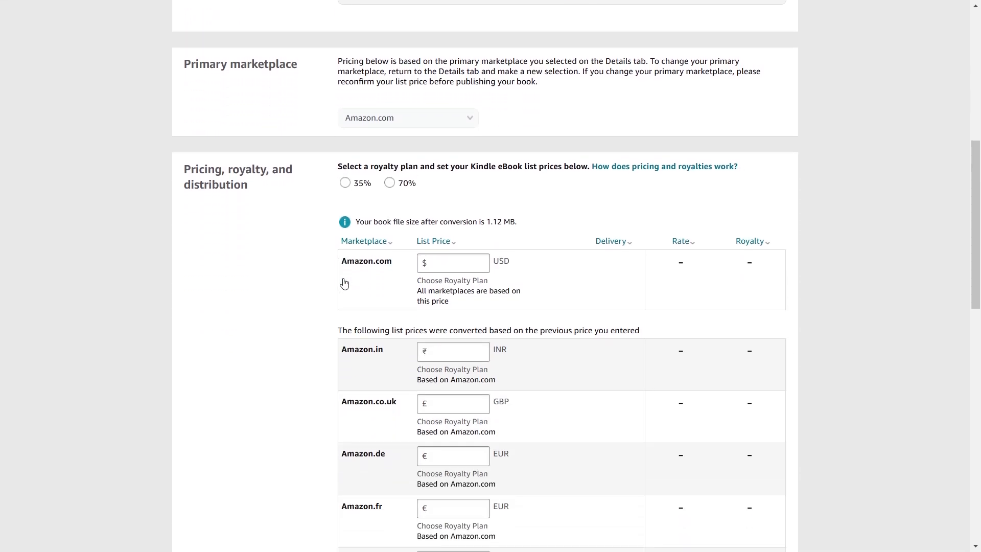
Choose the 35% royalty plan and set the Amazon.com list price to 0.99 USD, applying it to the other marketplaces.
{"action": "left_click", "coordinate": [364, 240]}
{"action": "left_click", "coordinate": [346, 185]}
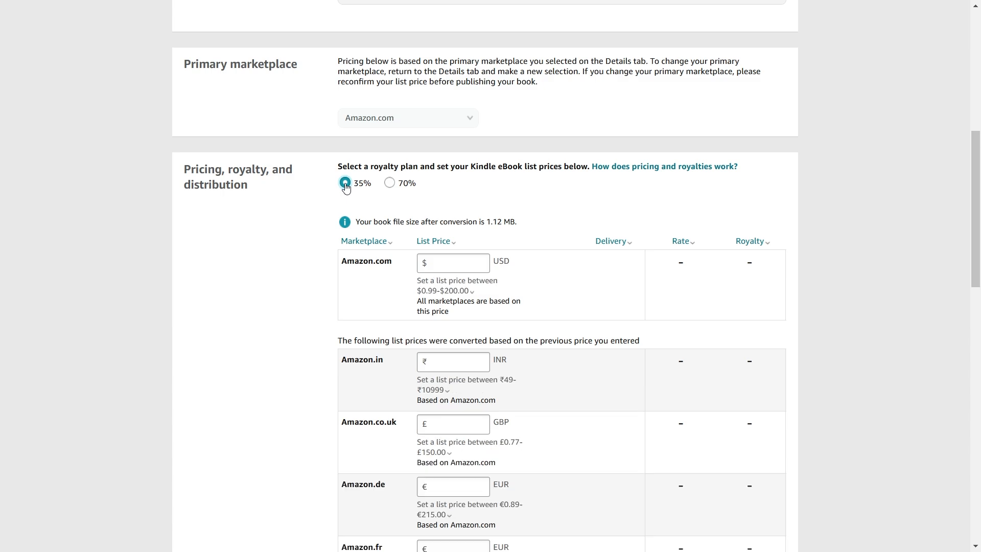
{"action": "left_click", "coordinate": [448, 268]}
{"action": "type", "text": "0.99"}
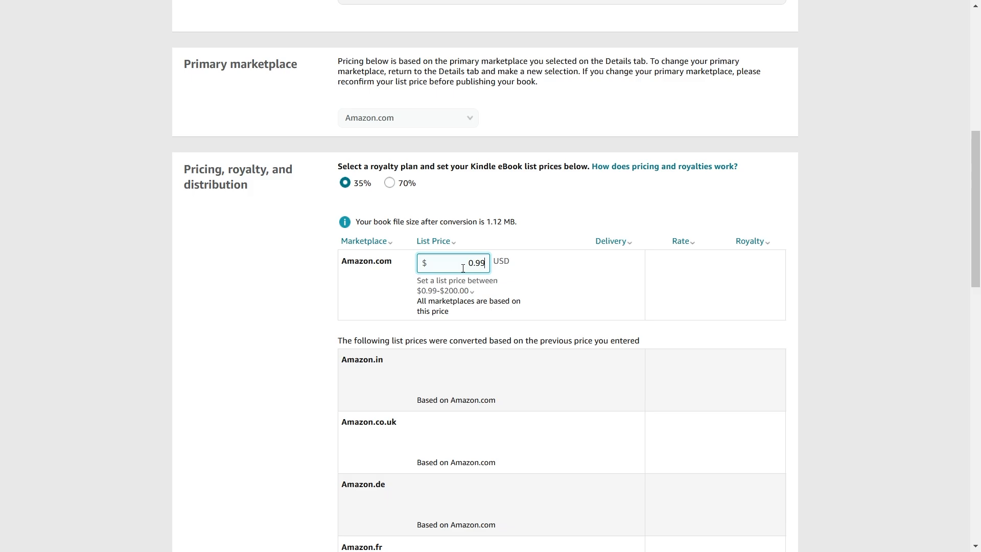
{"action": "left_click", "coordinate": [527, 277]}
{"action": "left_click", "coordinate": [546, 248]}
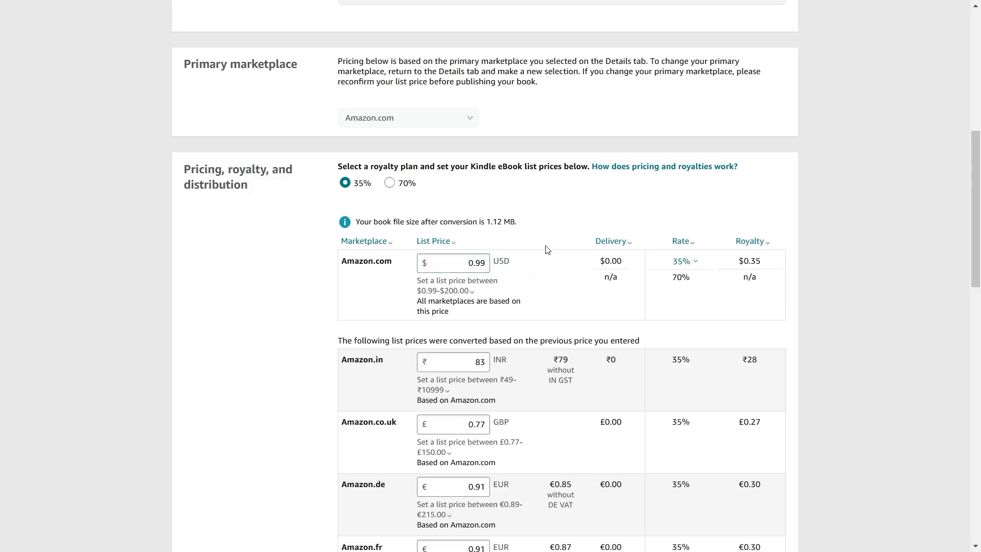
Publish the Kindle eBook and dismiss the submission confirmation to return to the Bookshelf.
{"action": "scroll", "coordinate": [547, 249], "scroll_direction": "down", "scroll_amount": 15}
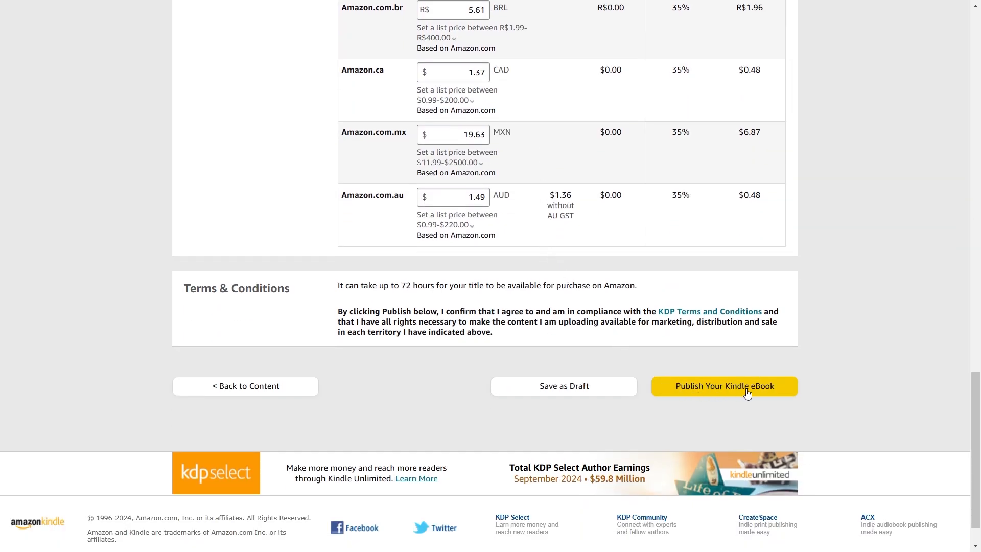
{"action": "left_click", "coordinate": [747, 394]}
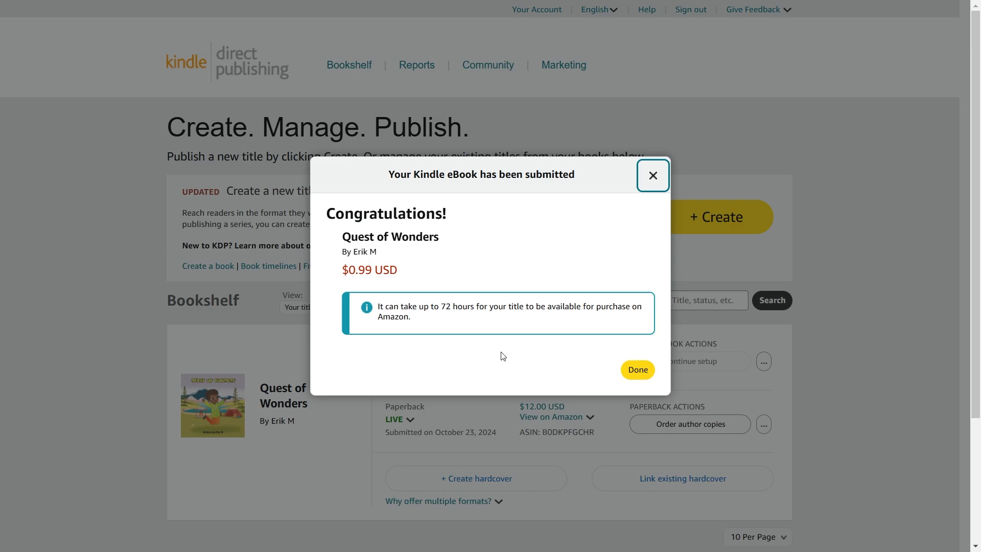
{"action": "left_click", "coordinate": [642, 376]}
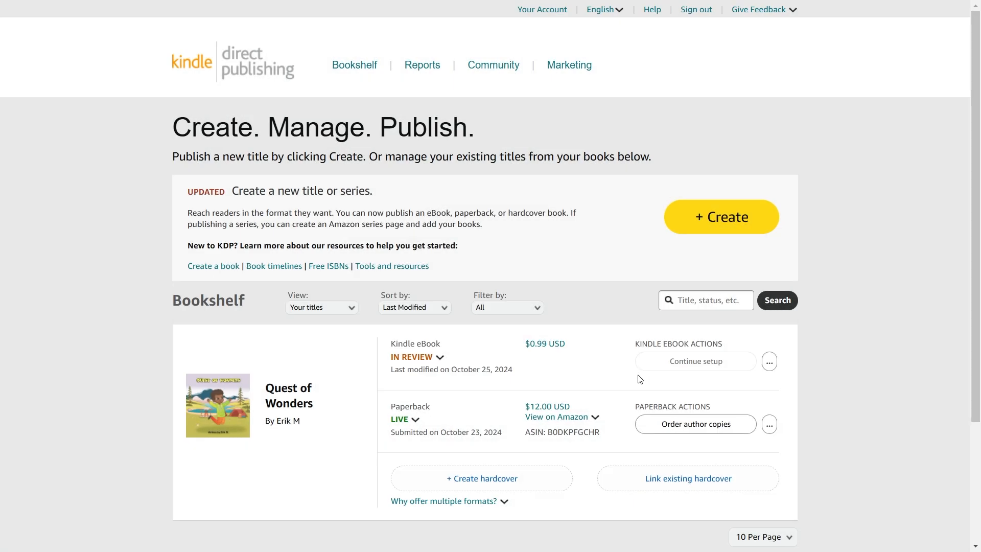